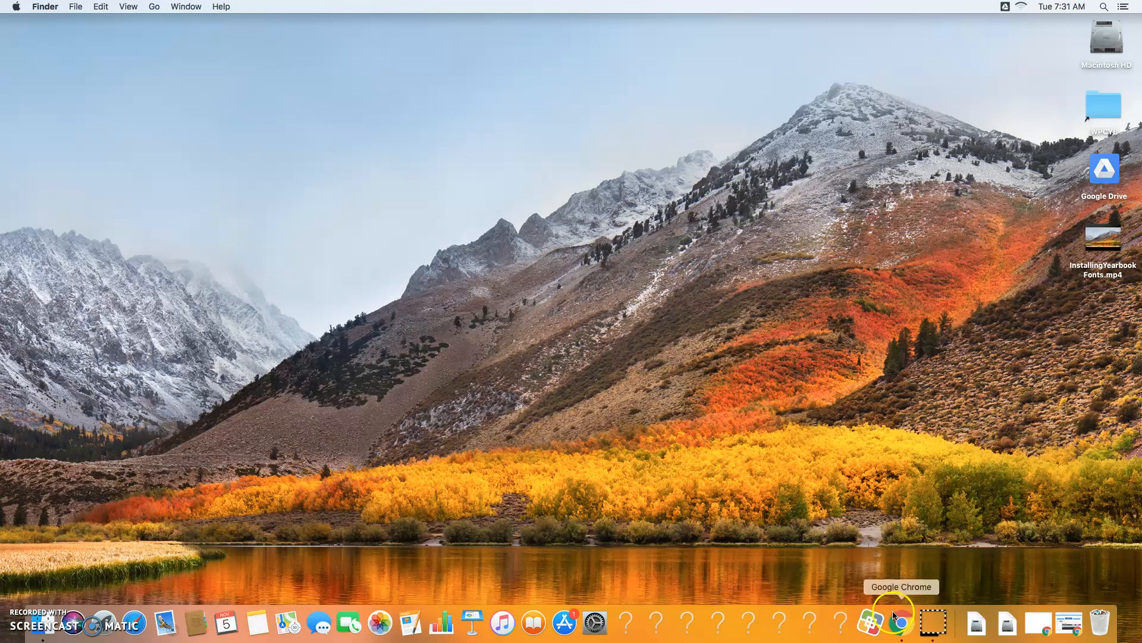
Open Google Chrome and go to 1001freefonts.com.
click(1038, 631)
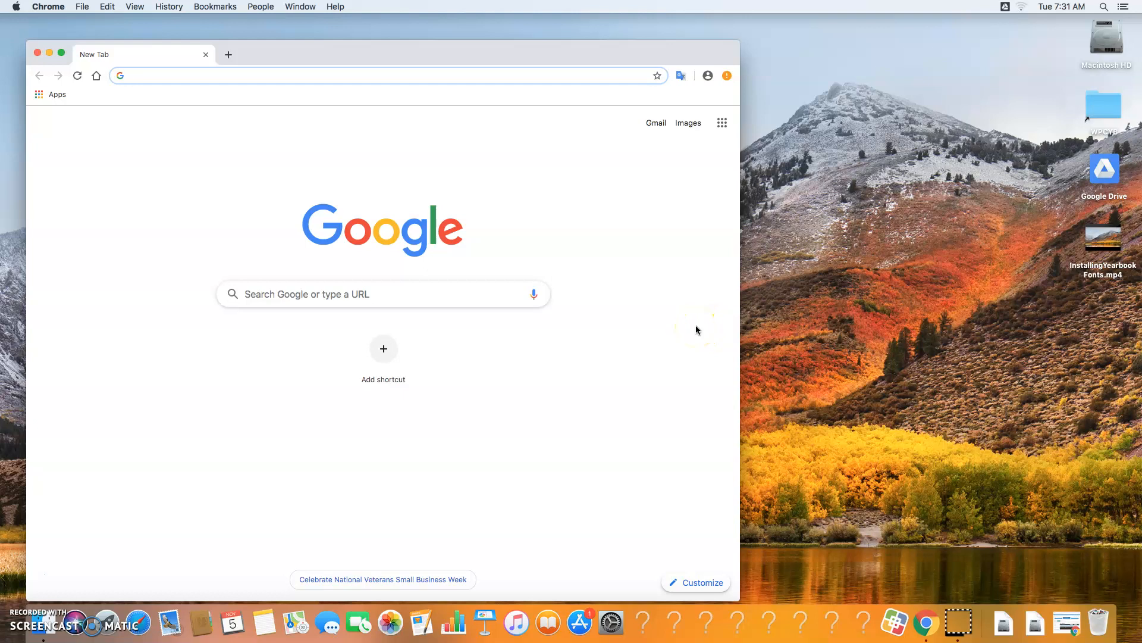
text(1001freefonts.com)
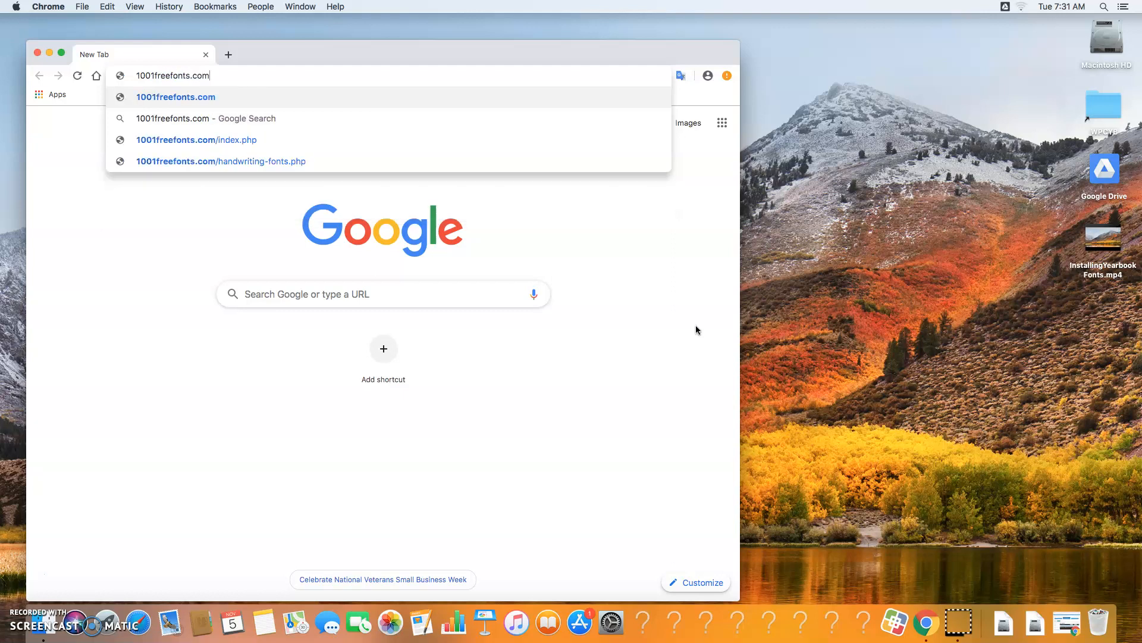
key(Return)
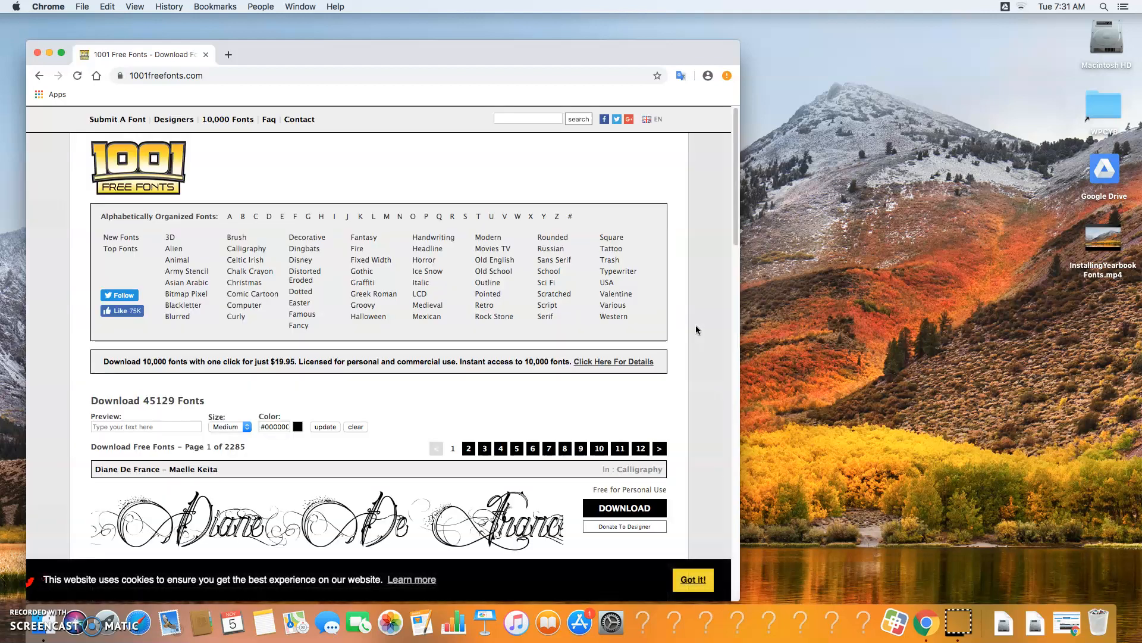
drag(738, 132, 684, 140)
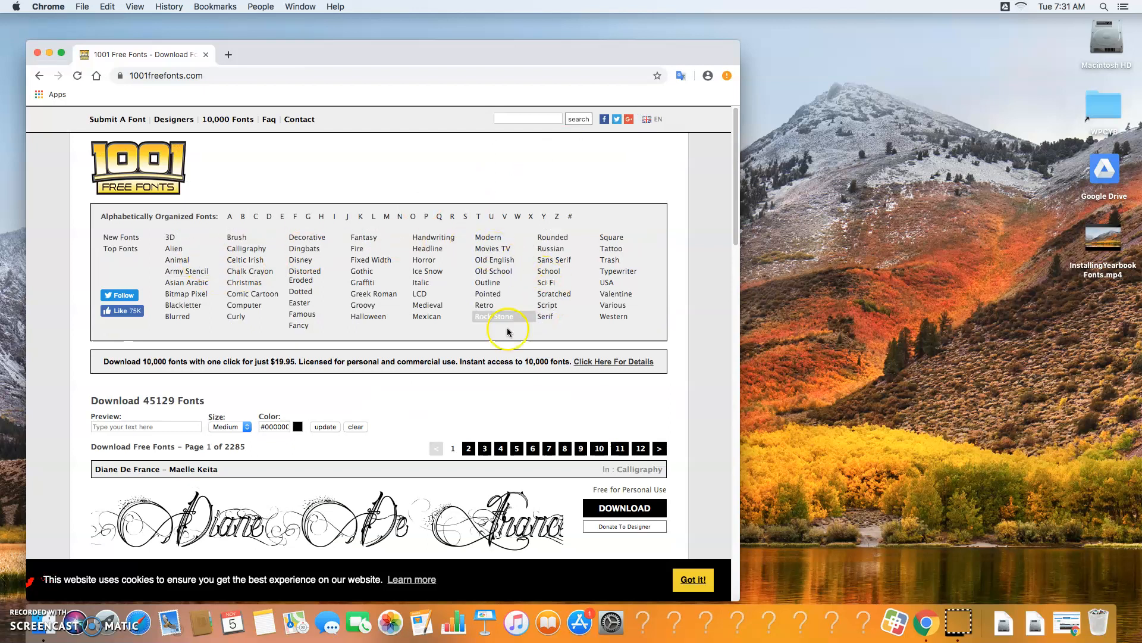
Set the font preview text to "The Gavel" and update the font samples with it.
click(136, 427)
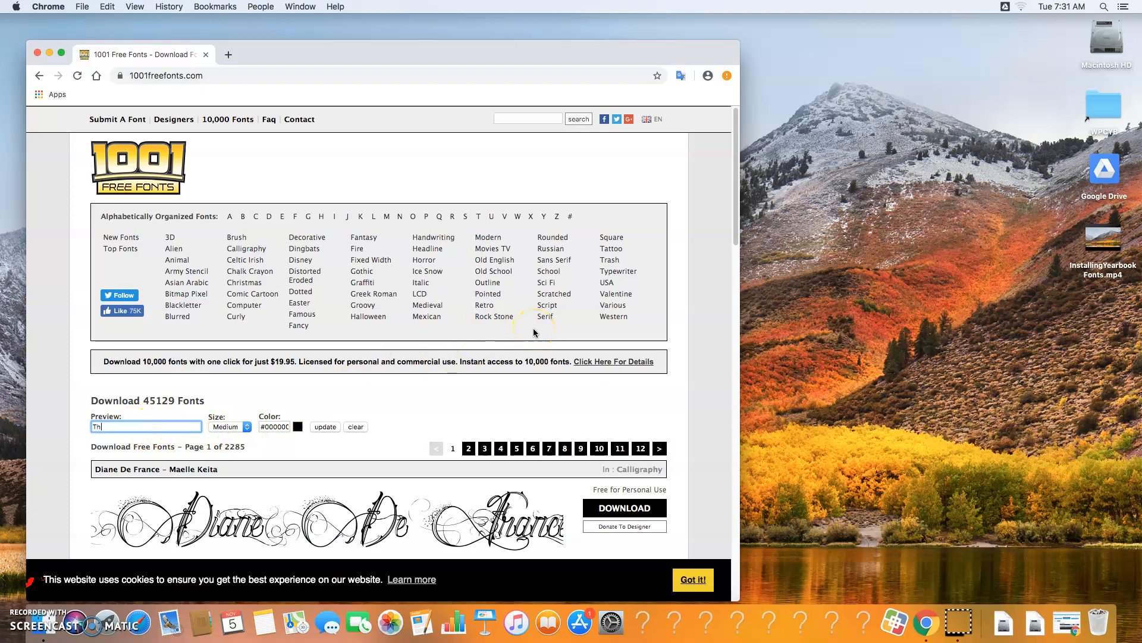
text(The Gavel)
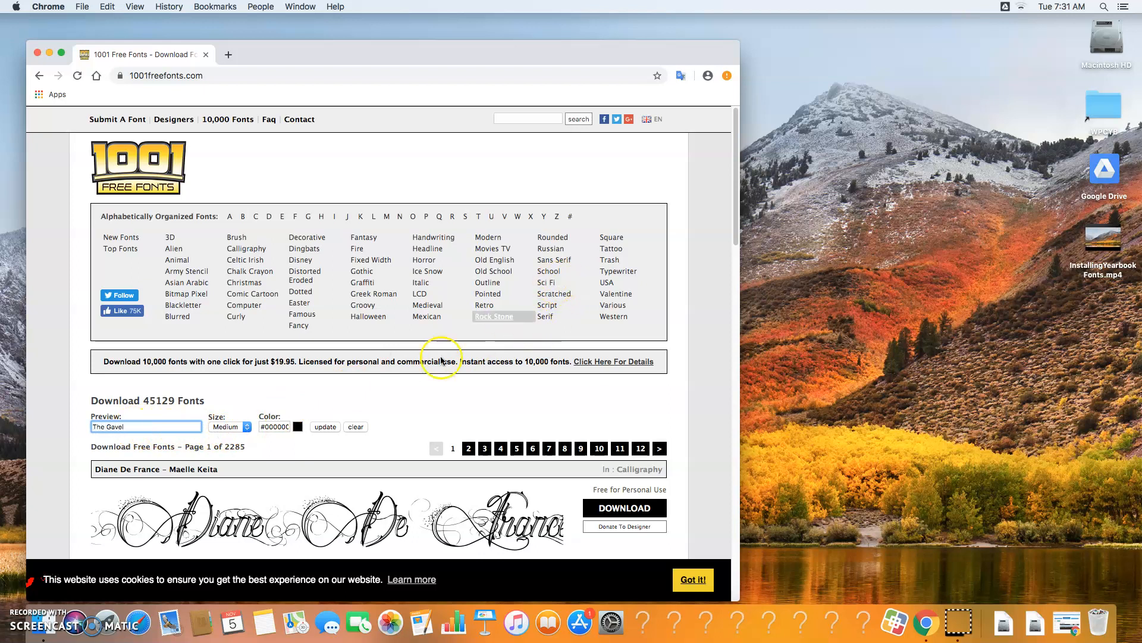
scroll(408, 410, down, 1)
scroll(393, 398, down, 2)
click(324, 370)
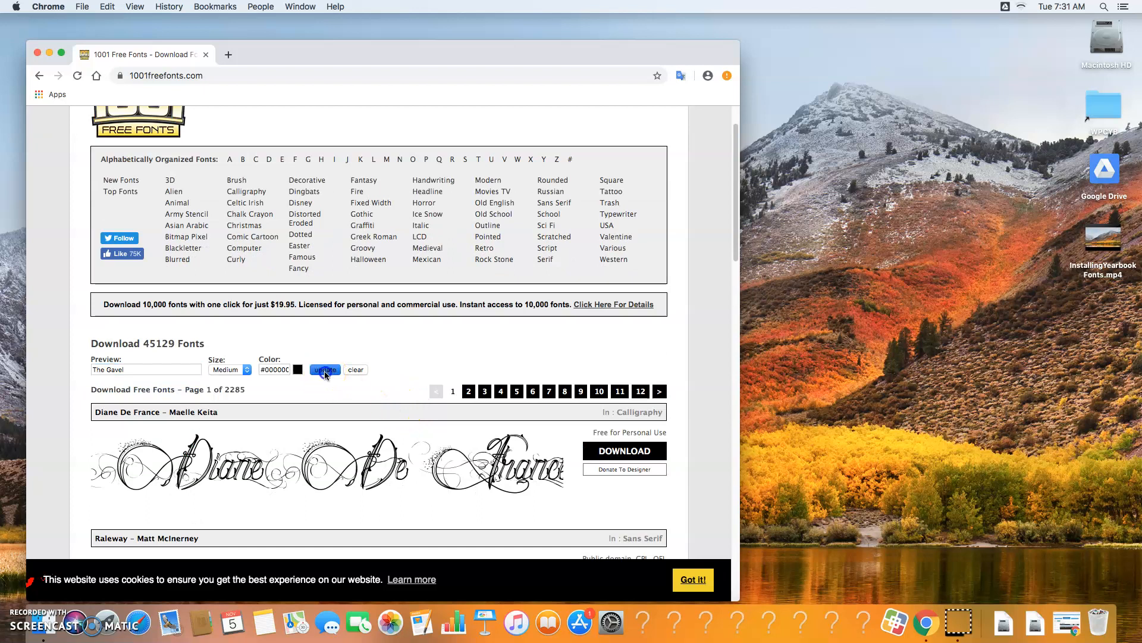
scroll(402, 434, down, 5)
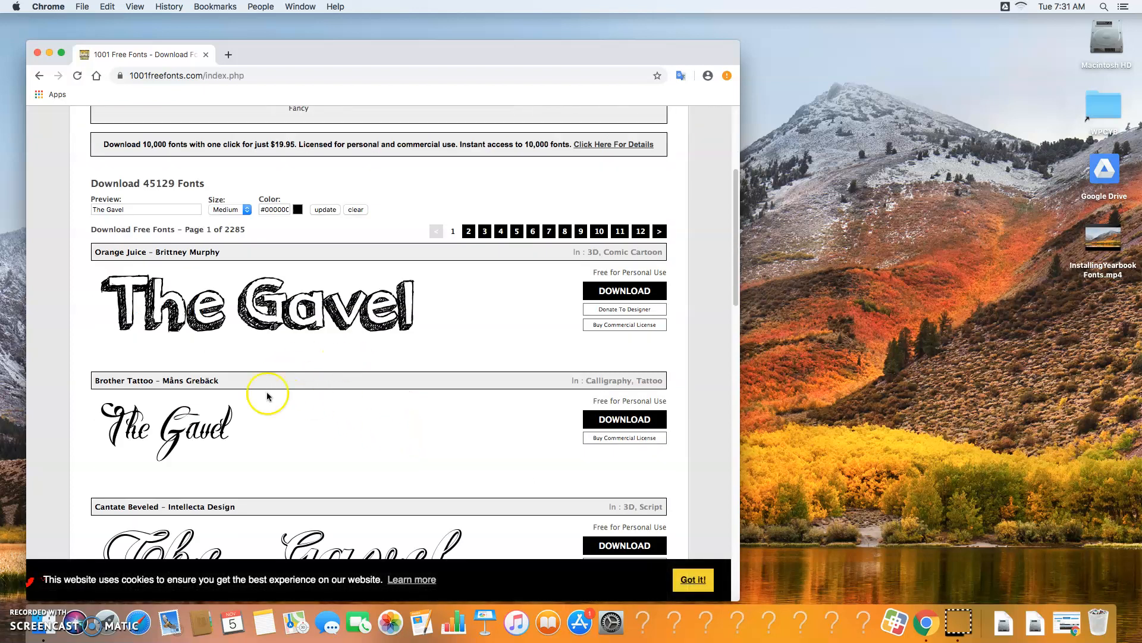
drag(731, 272, 714, 166)
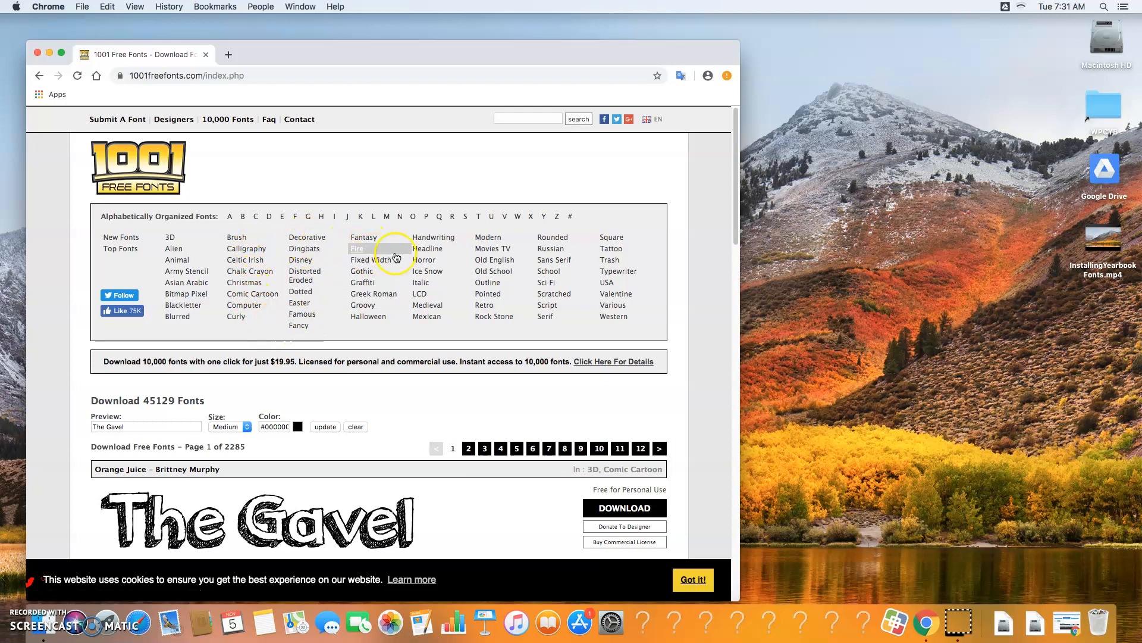
Browse the Headline and Tattoo font categories to examine their sample previews.
click(432, 252)
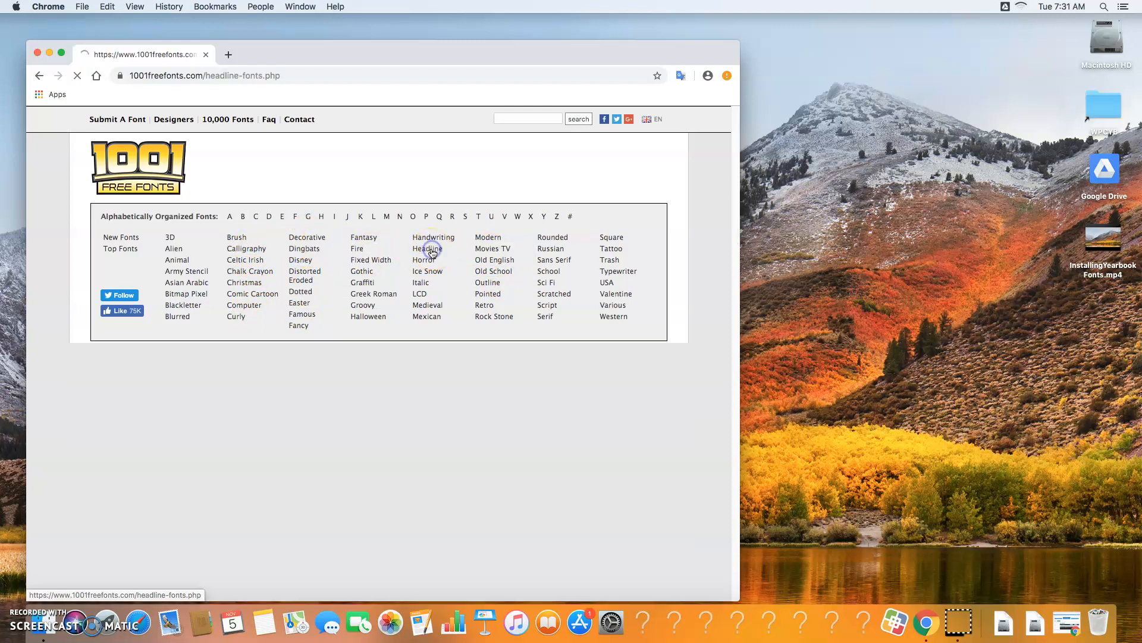
scroll(476, 417, down, 12)
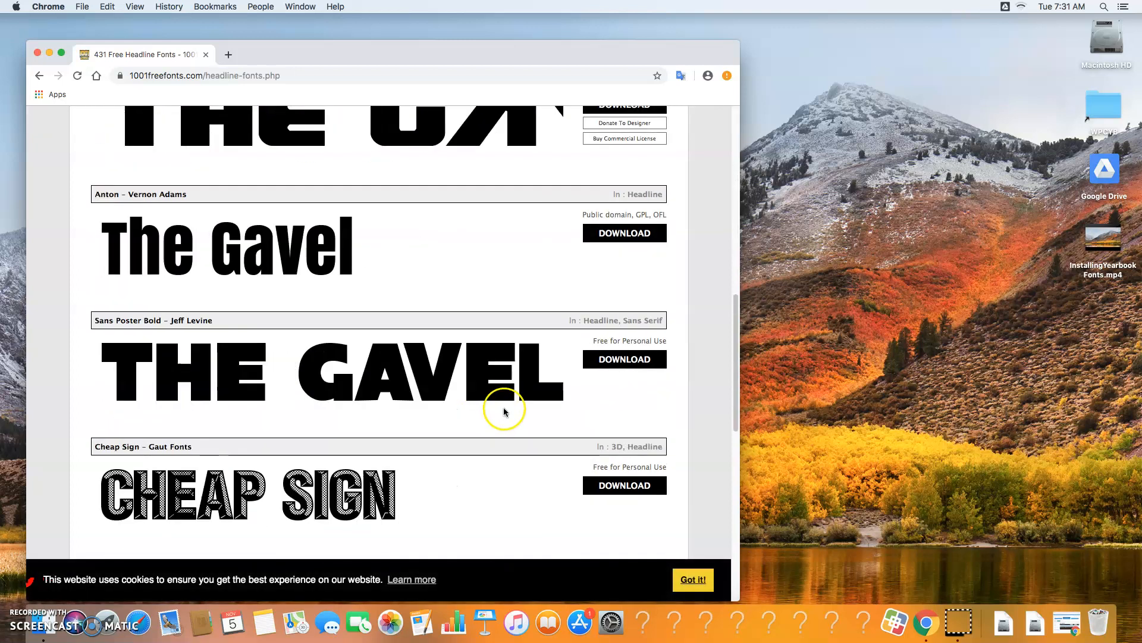
click(735, 115)
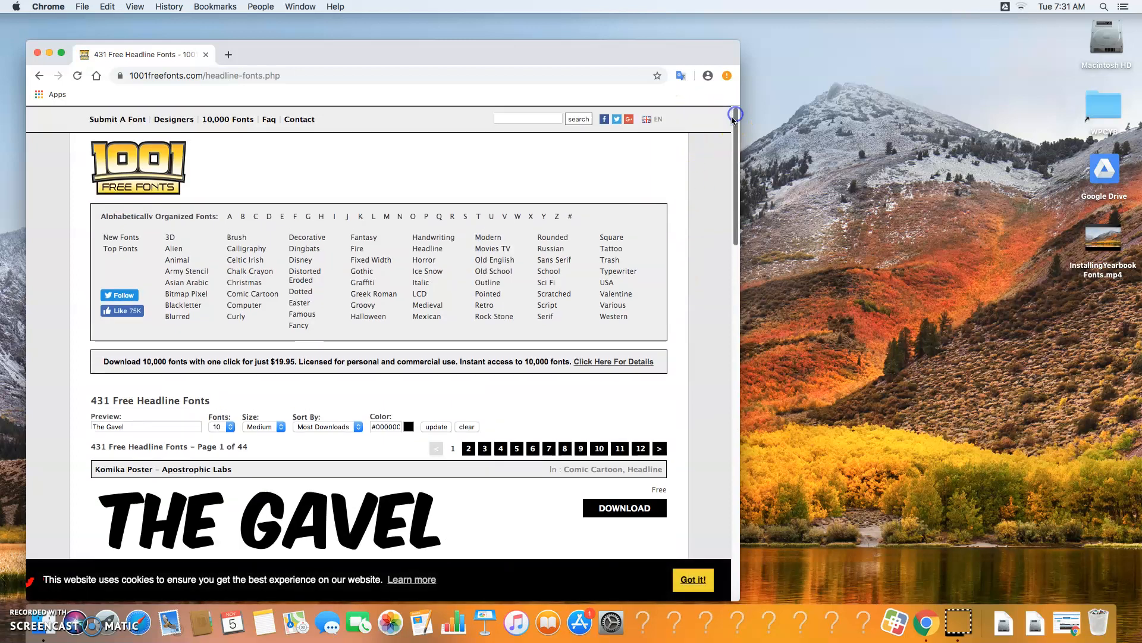
click(611, 248)
scroll(516, 302, down, 3)
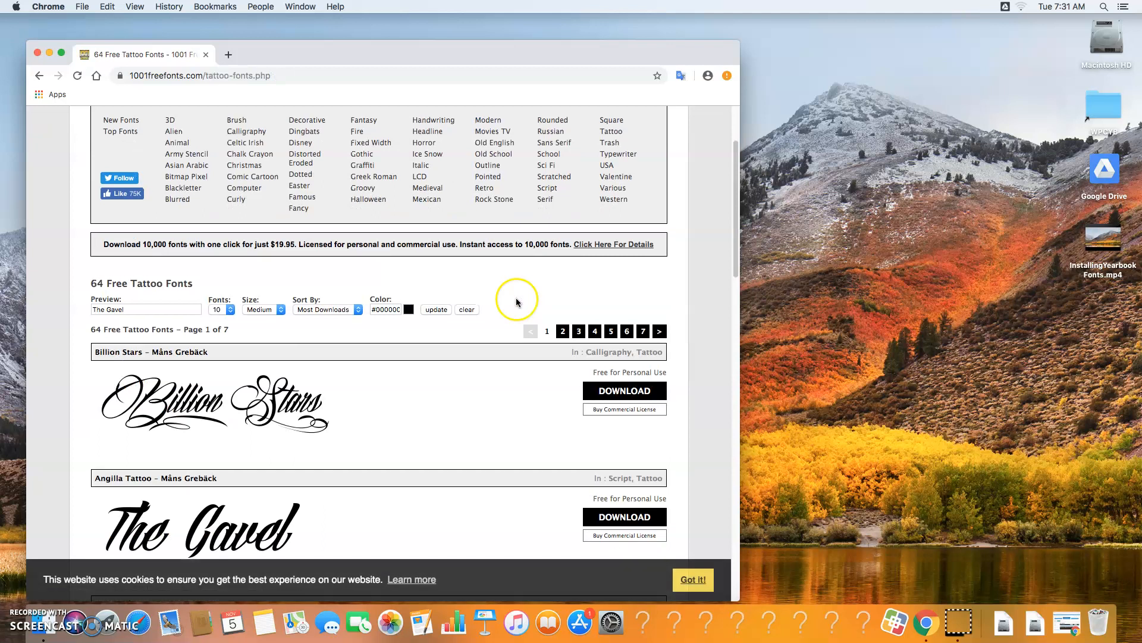
drag(736, 176, 735, 172)
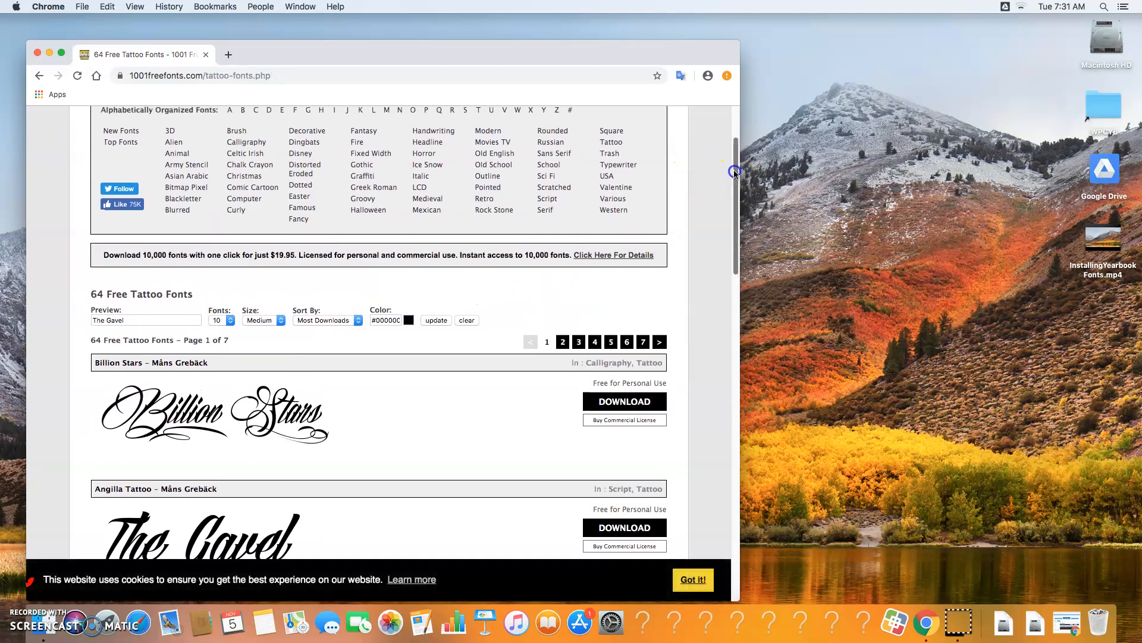
Browse the Serif, Sans Serif and Typewriter font categories to compare their sample previews.
click(544, 220)
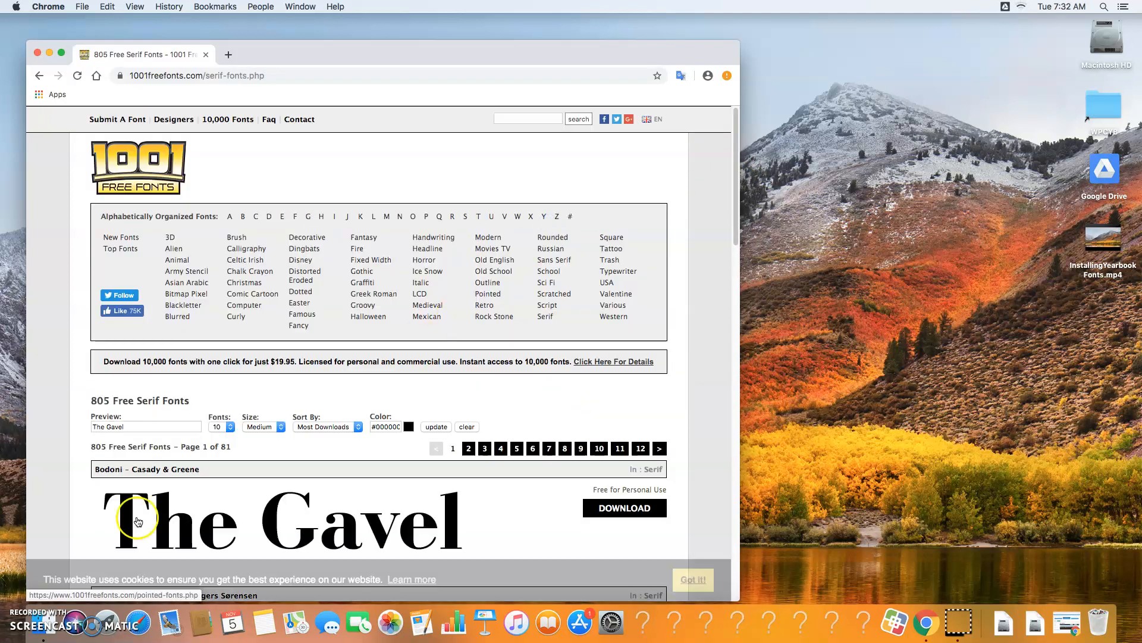
scroll(138, 506, down, 3)
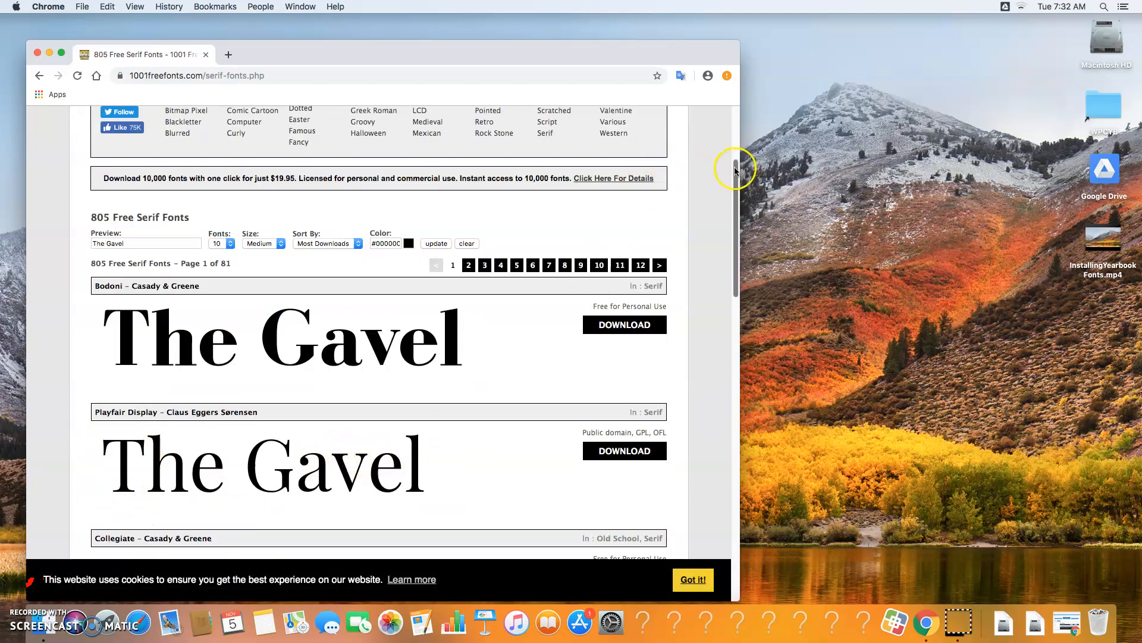
scroll(735, 171, up, 3)
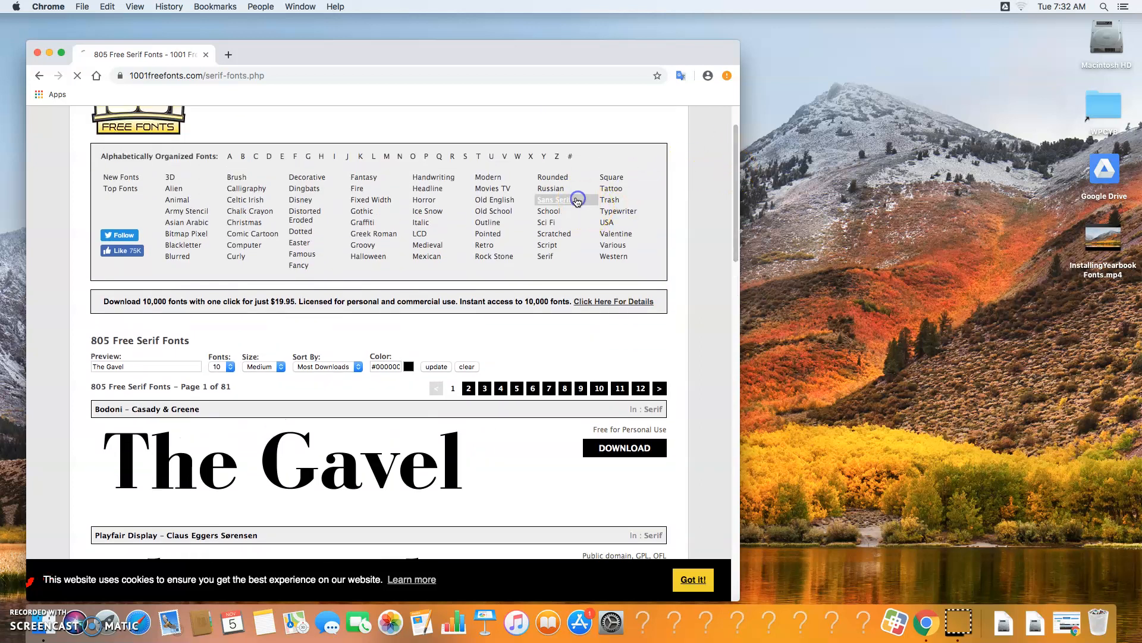
click(577, 200)
scroll(339, 414, down, 3)
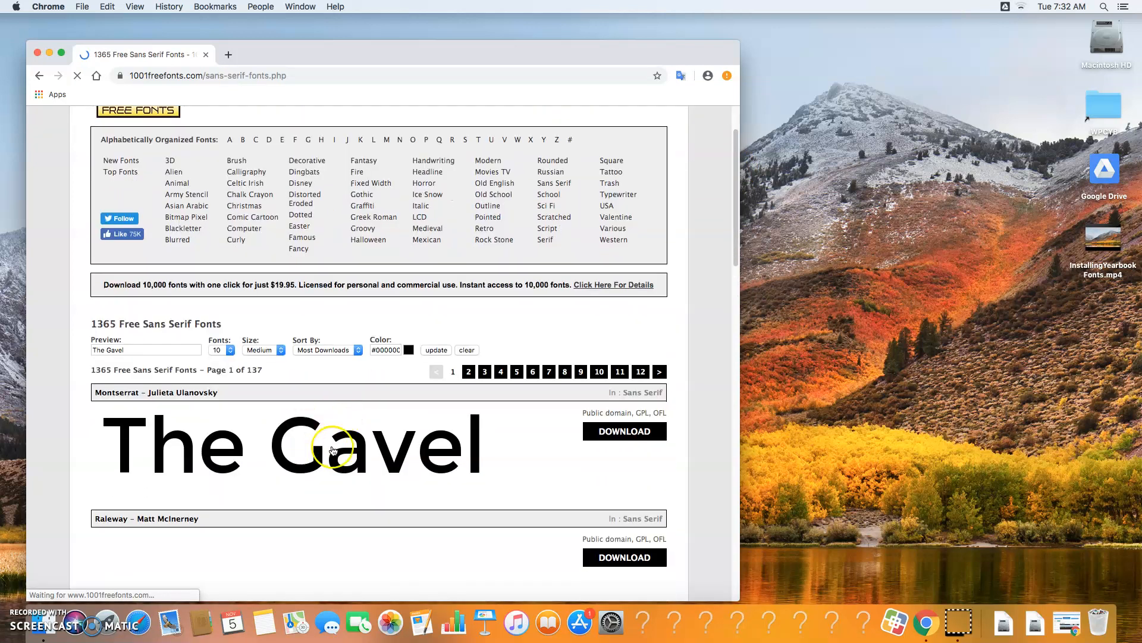
scroll(357, 488, down, 2)
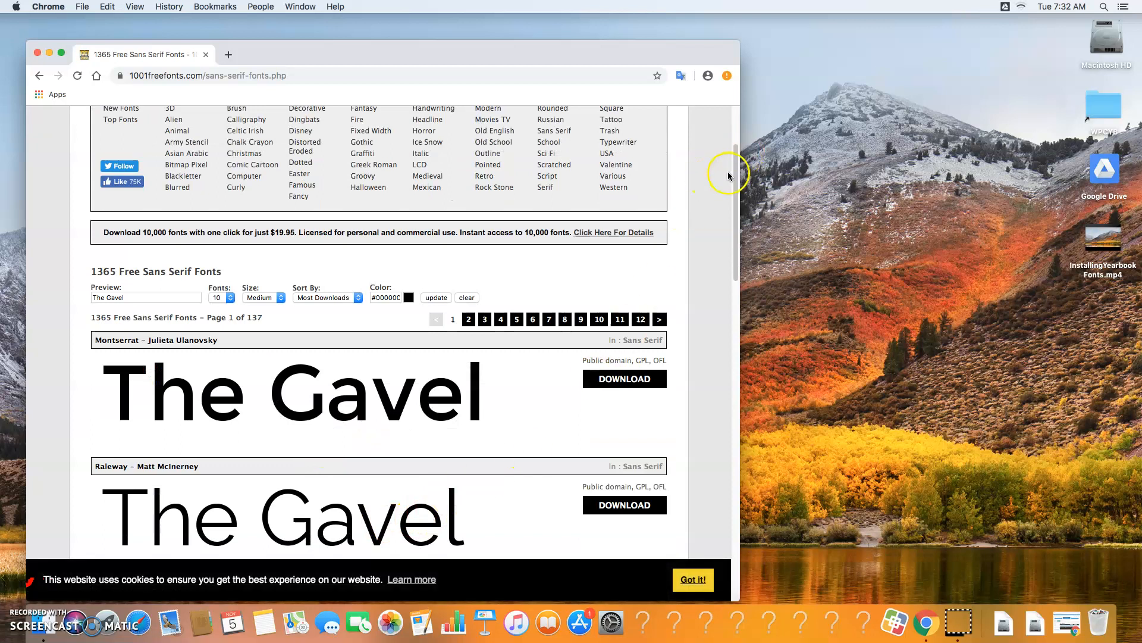
click(630, 142)
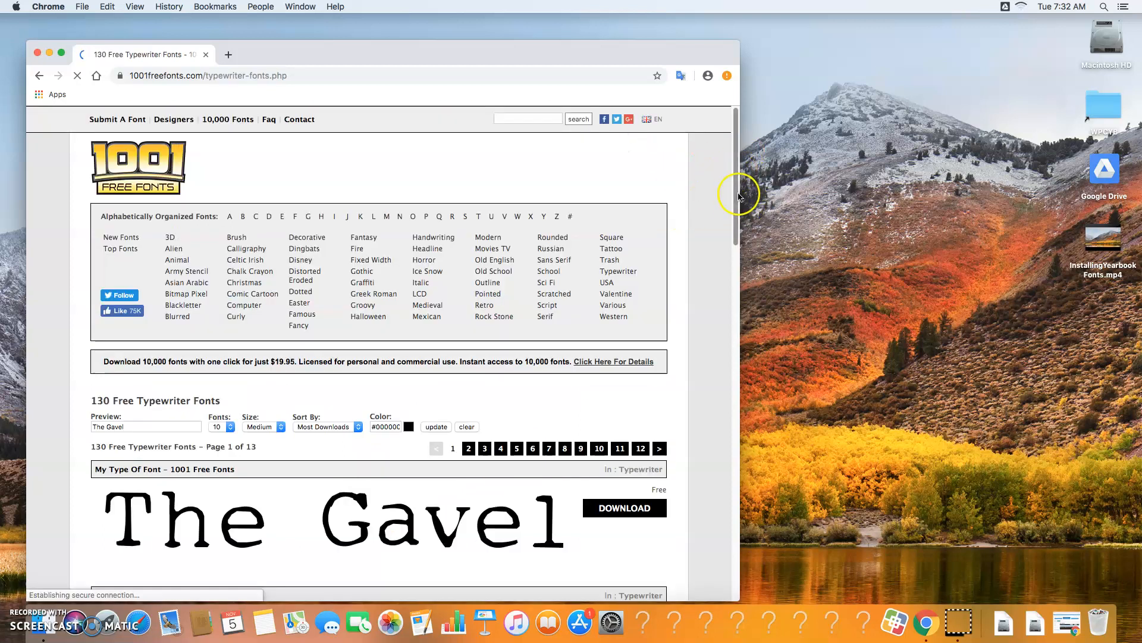
Search the font site for "scratch" and look through the matching fonts.
click(531, 114)
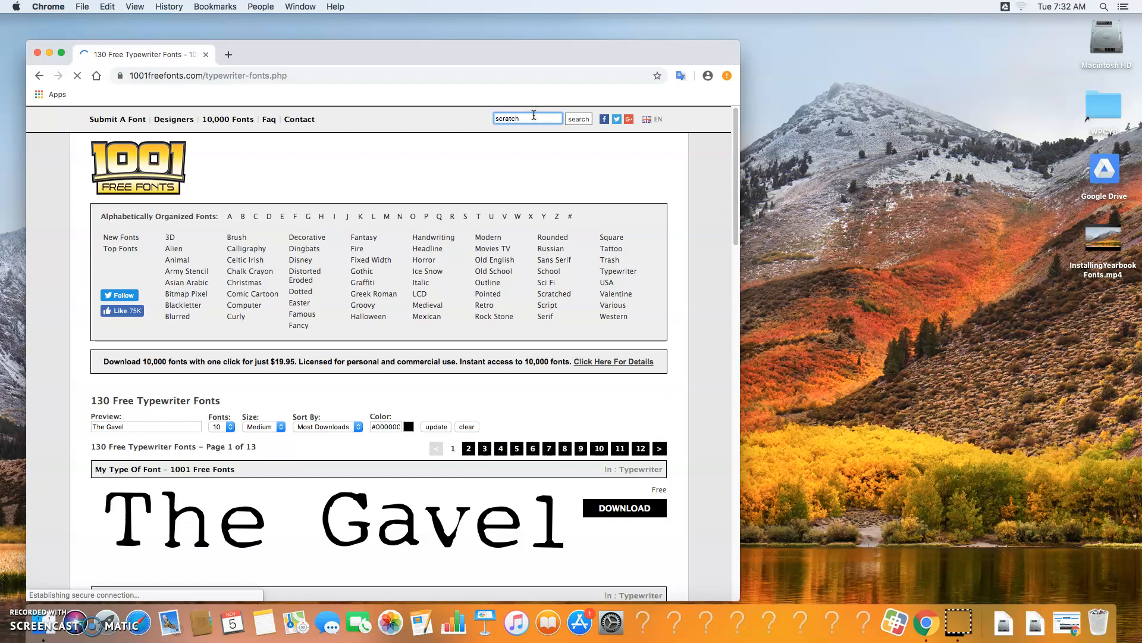
key(Return)
scroll(353, 323, down, 3)
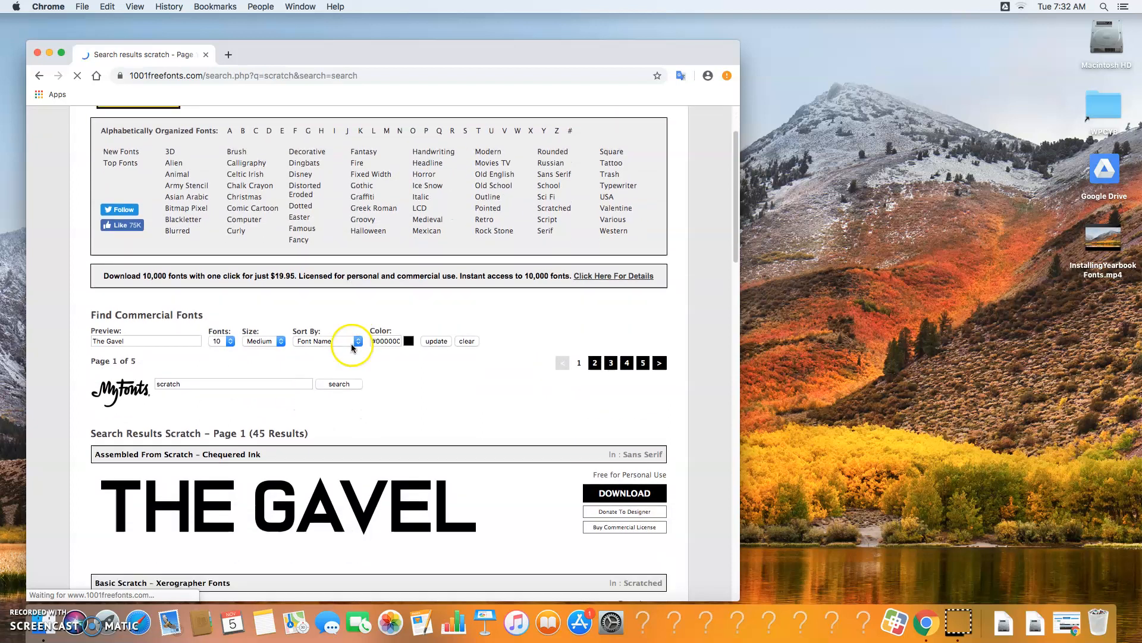
scroll(352, 348, down, 10)
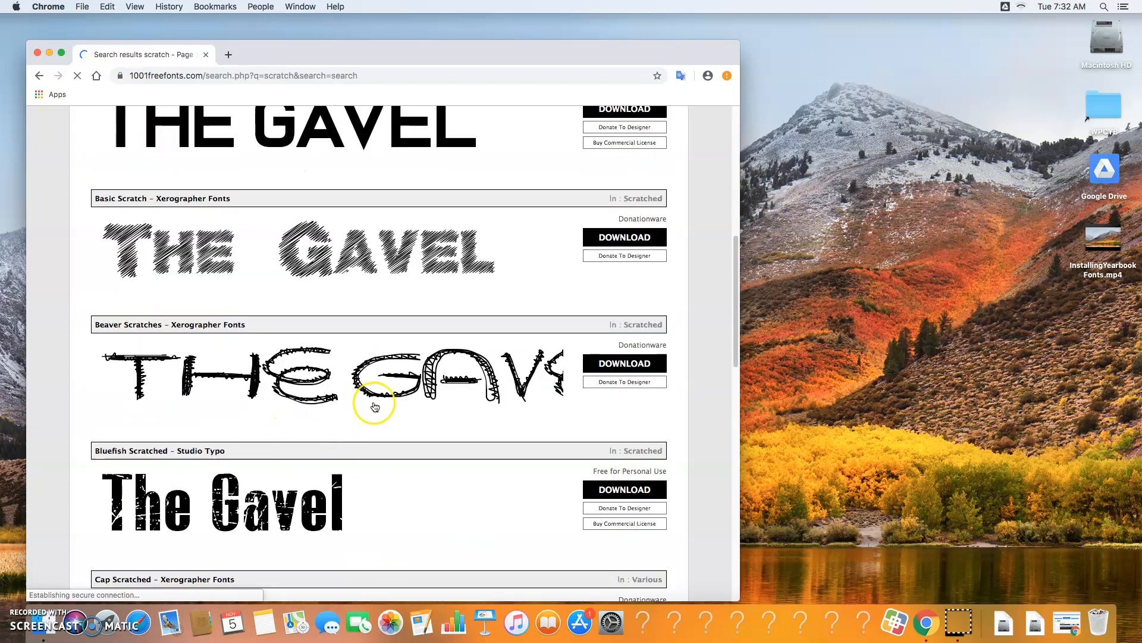
scroll(345, 403, down, 5)
scroll(327, 434, down, 7)
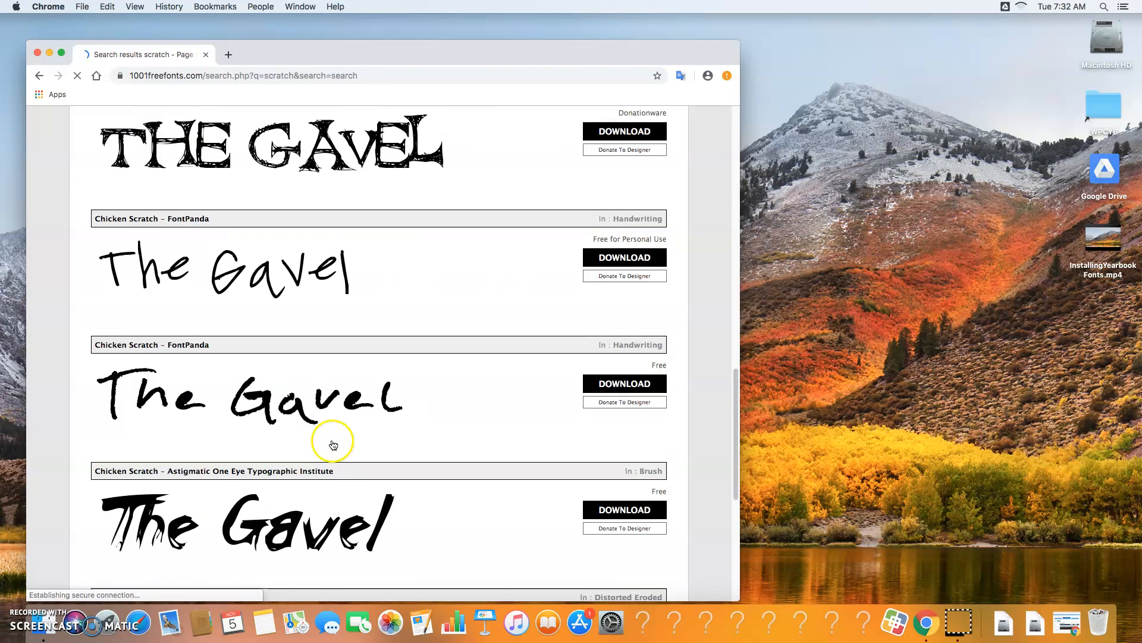
Download the Cap Scratched font by Xerographer Fonts and minimize the browser window.
drag(737, 395, 737, 315)
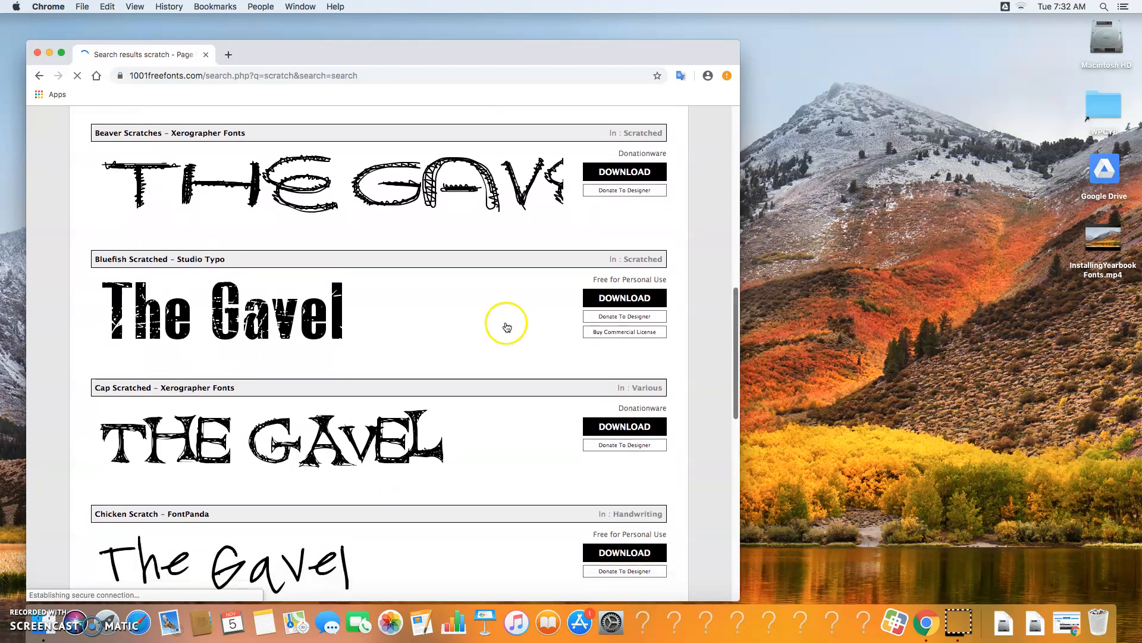
click(620, 431)
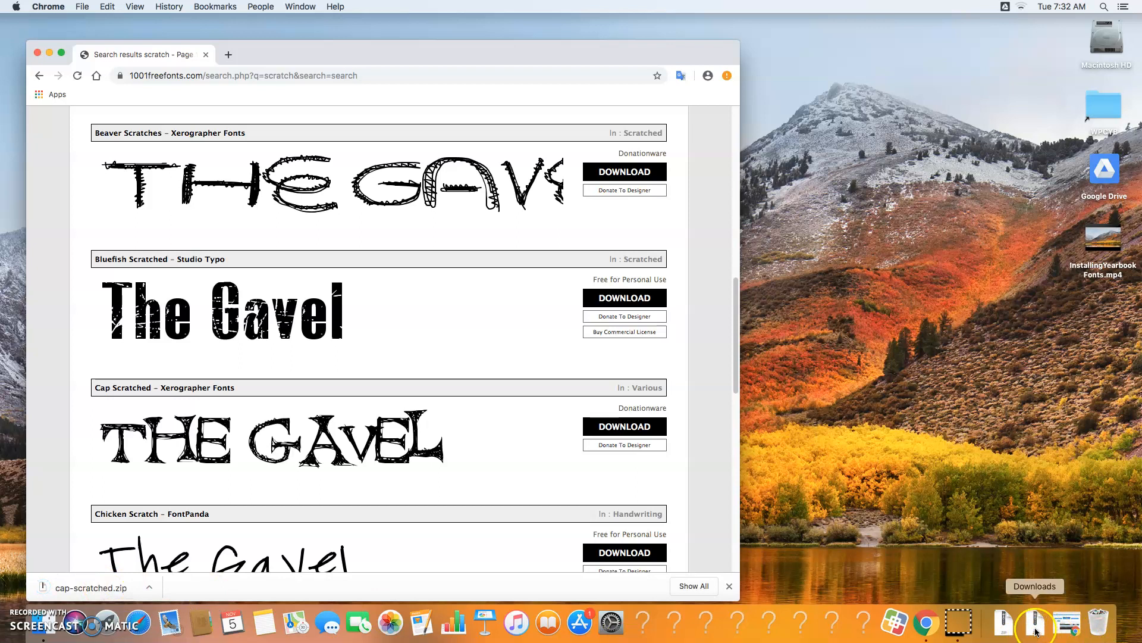
click(50, 54)
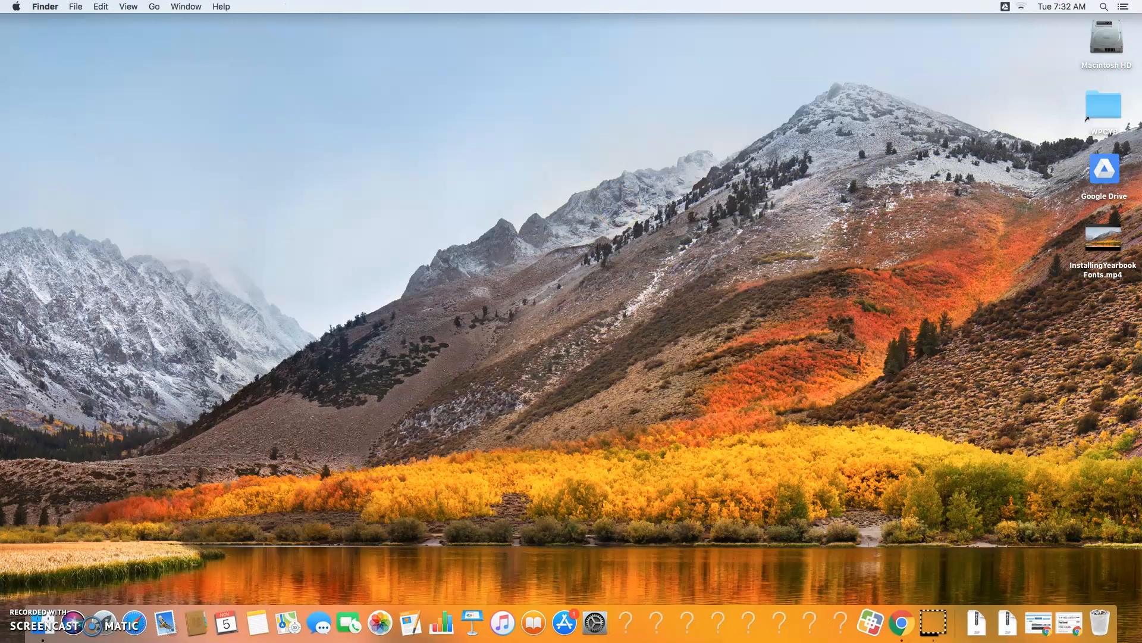
Switch to Finder, open the Downloads folder through Macintosh HD, and extract cap-scratched.zip.
click(1106, 41)
double_click(1107, 41)
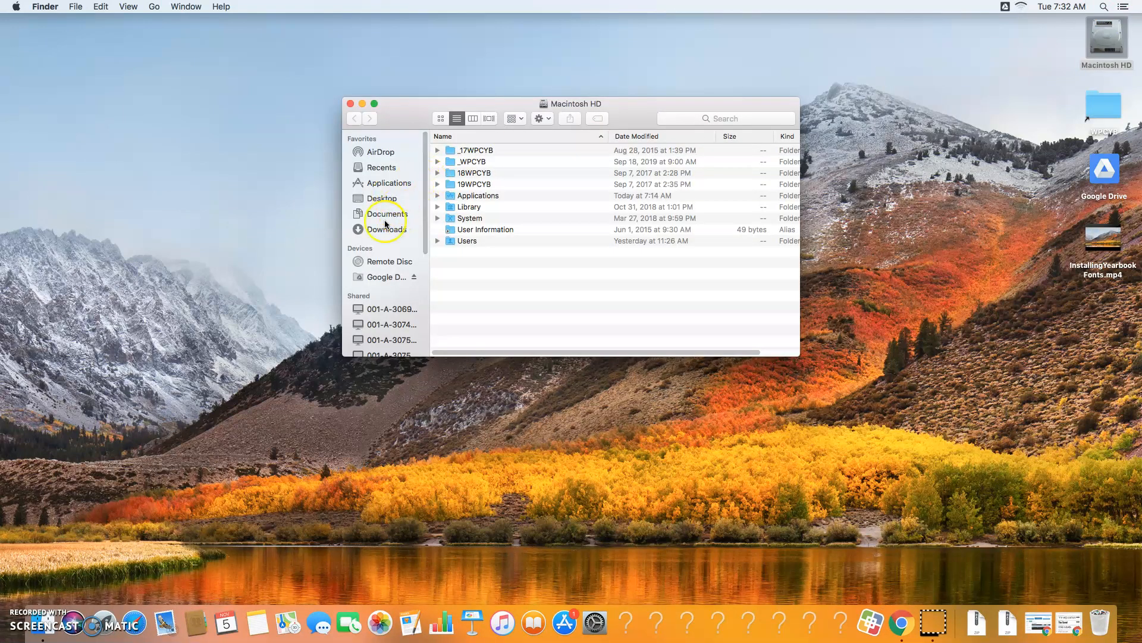
click(381, 230)
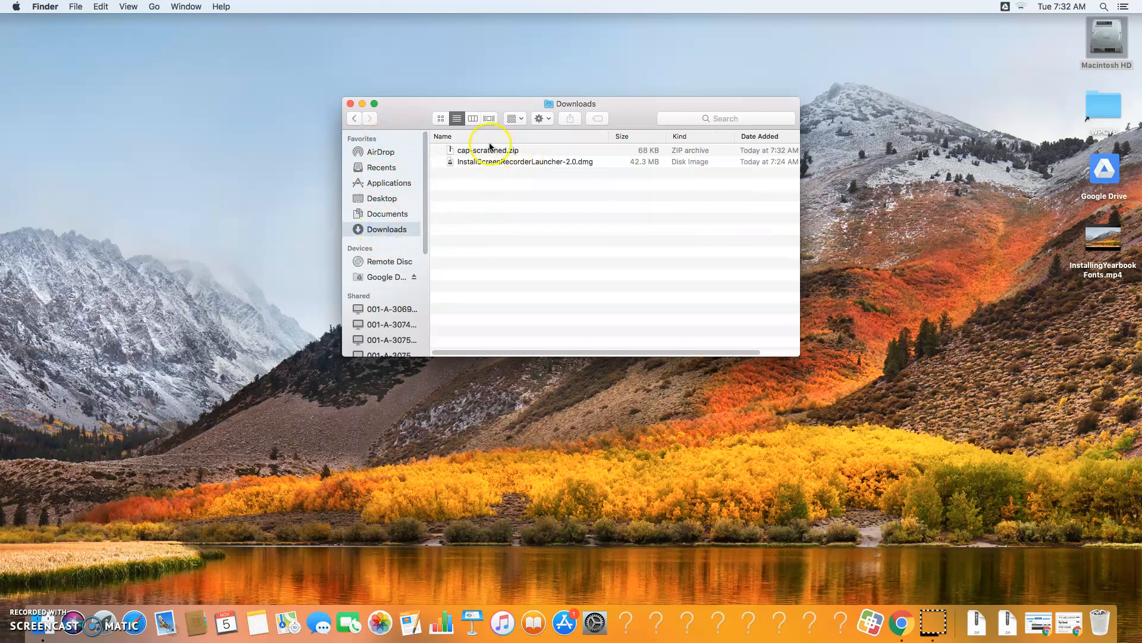
click(485, 154)
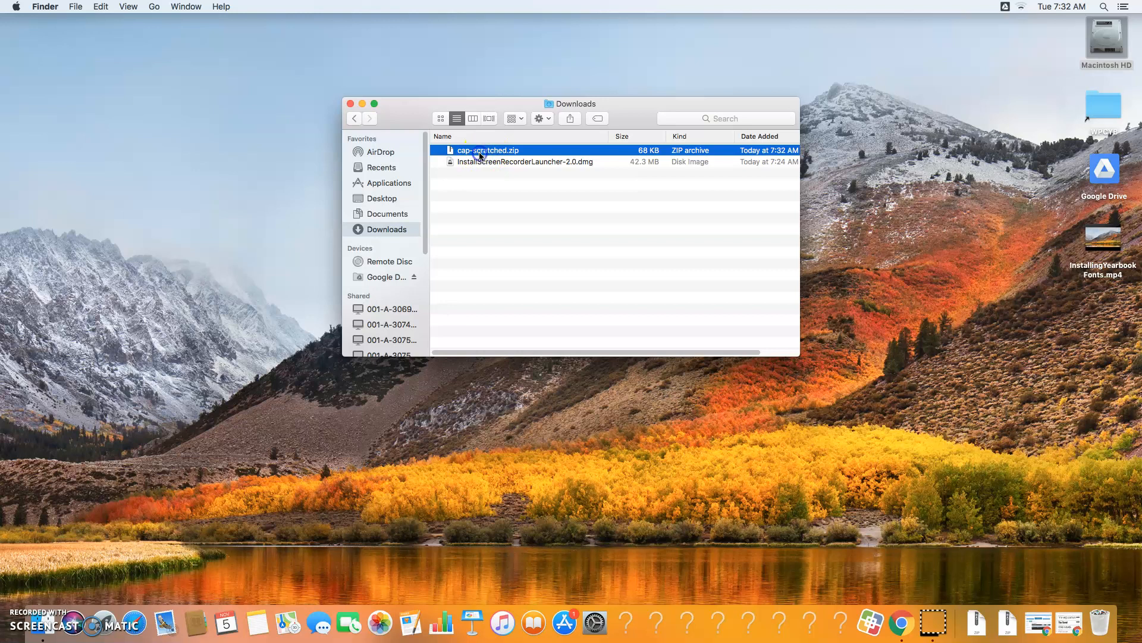
double_click(480, 156)
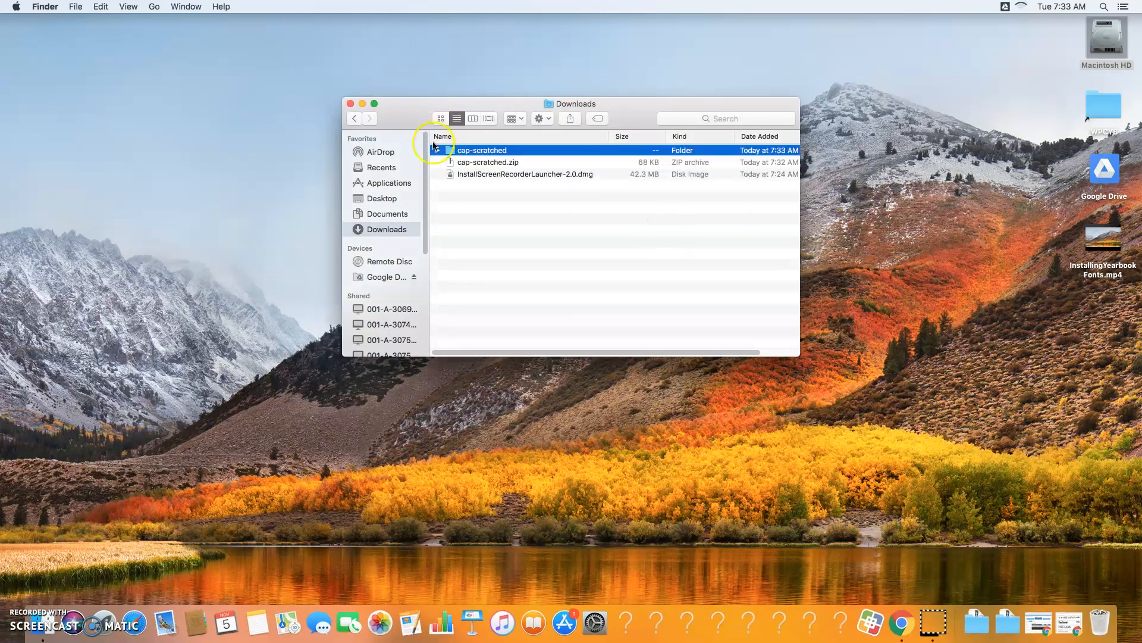
Select CapScratched.ttf inside the extracted cap-scratched folder and move the Downloads window to the desktop's upper-left corner.
click(437, 150)
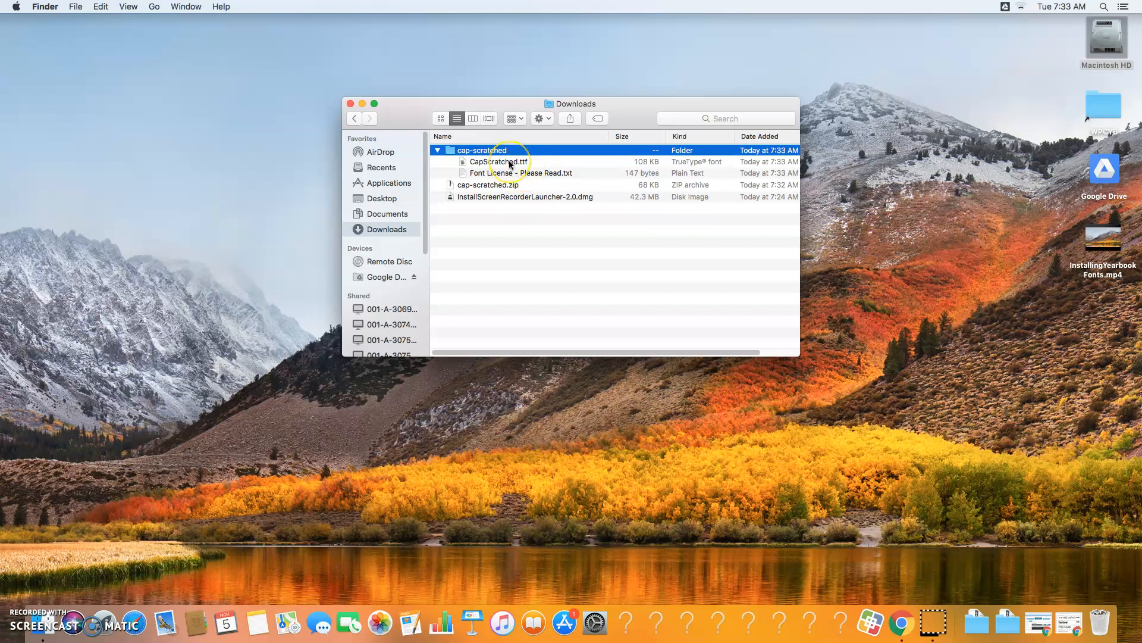
click(509, 161)
drag(518, 107, 191, 23)
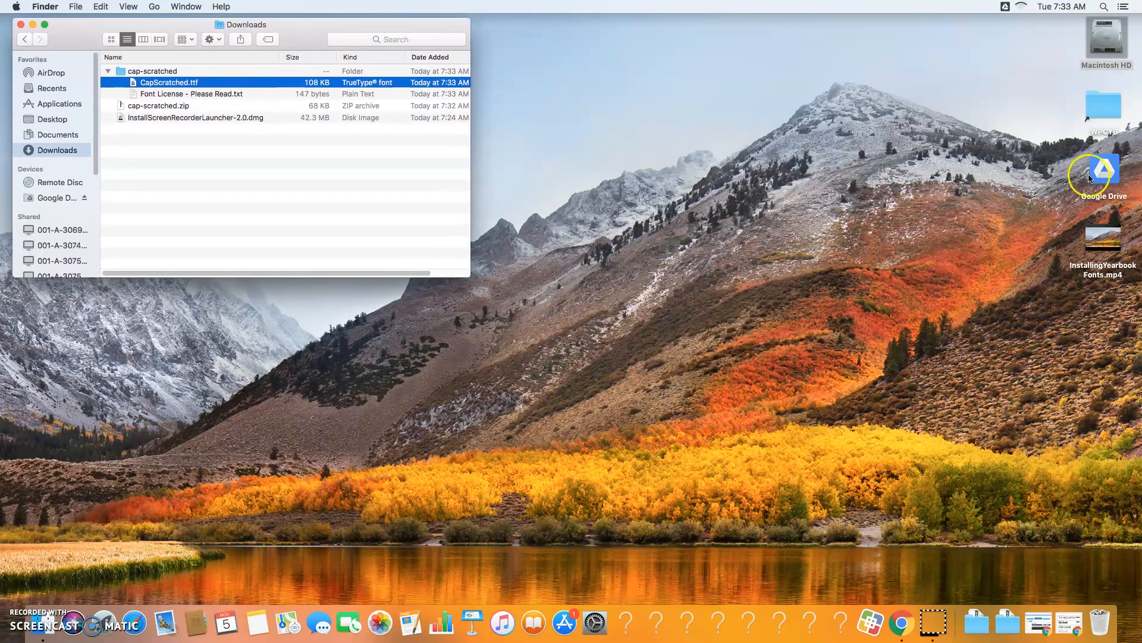
Open Macintosh HD in a second Finder window beside the Downloads window and search it for "Fonts".
double_click(1108, 39)
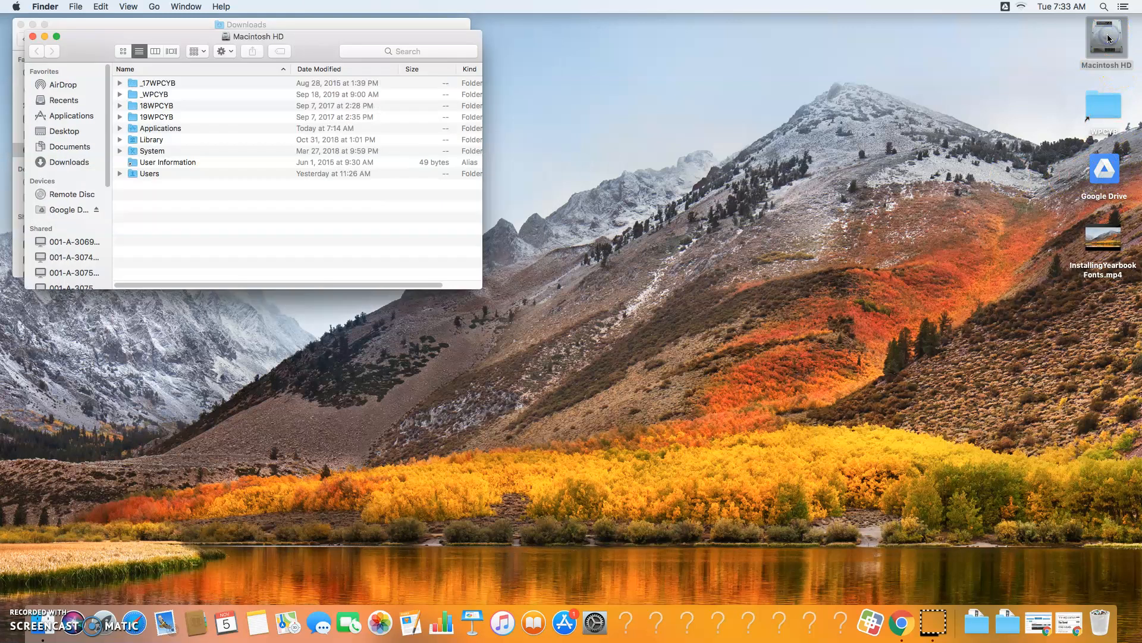
drag(331, 36, 817, 52)
click(888, 68)
text(Fonts)
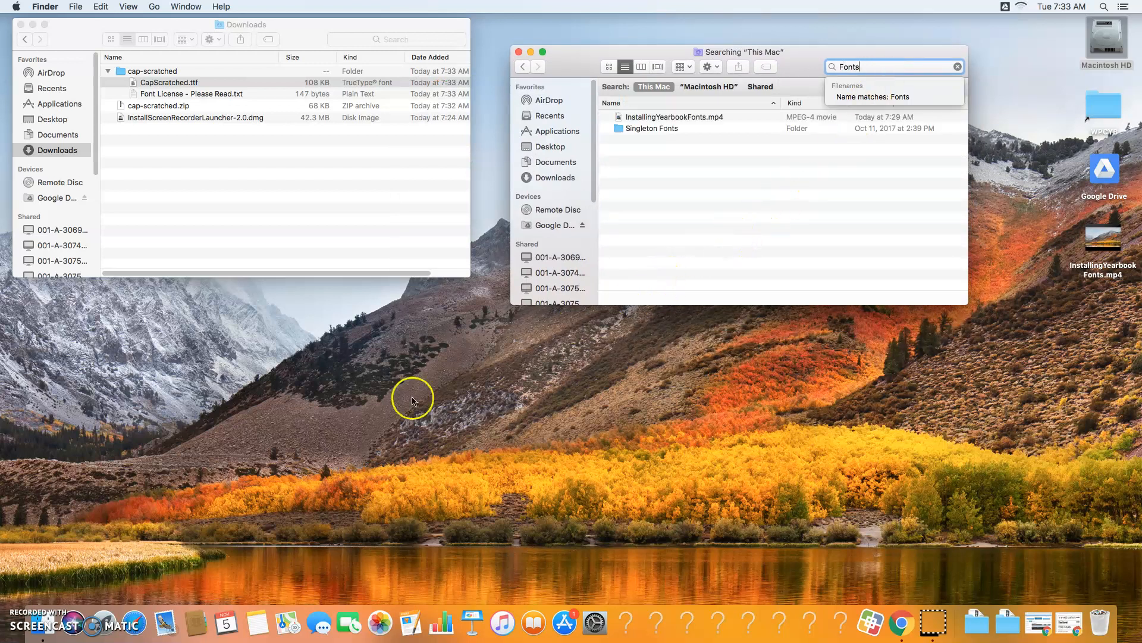
Limit the "Fonts" search to Macintosh HD, check the matching folders' paths, and open the Fonts folder inside the user account's Library.
click(702, 86)
click(708, 87)
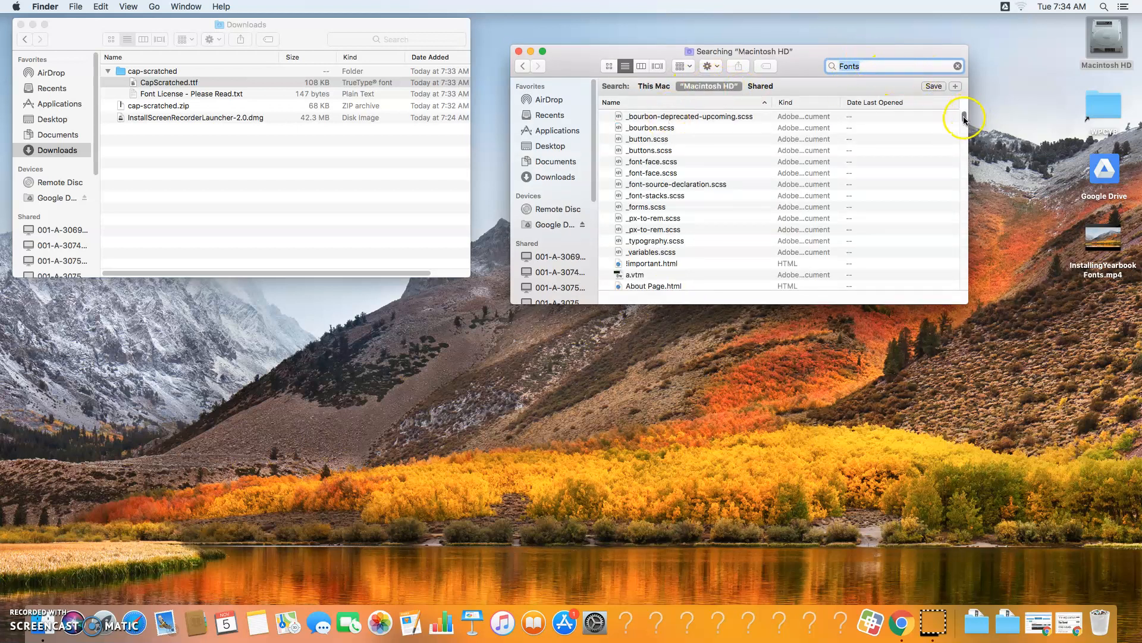
drag(961, 111, 946, 170)
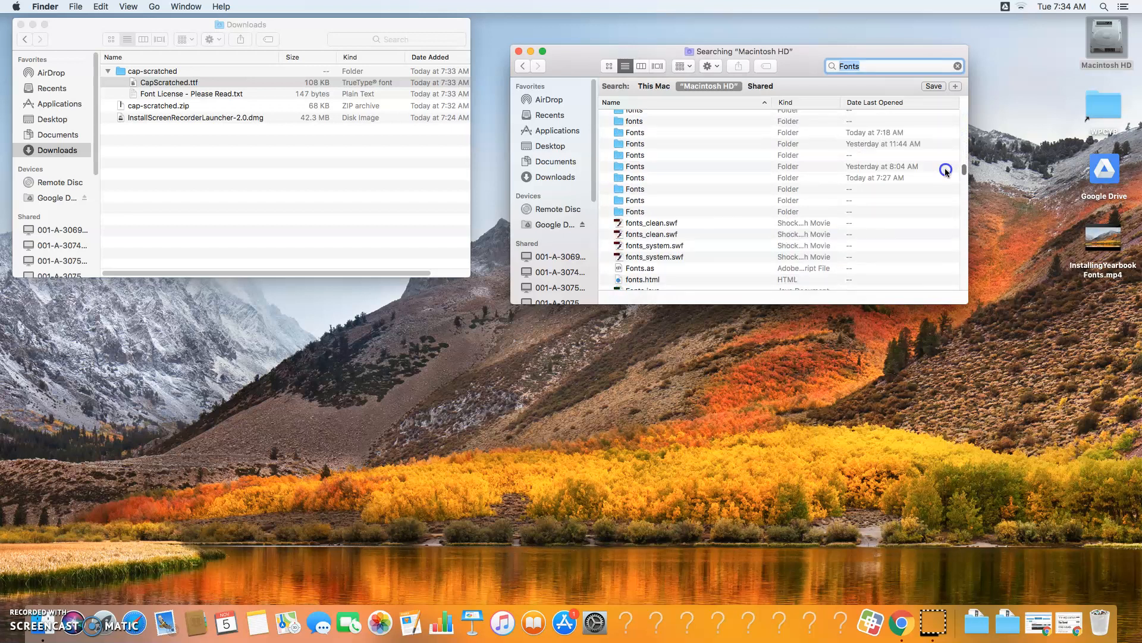
click(678, 212)
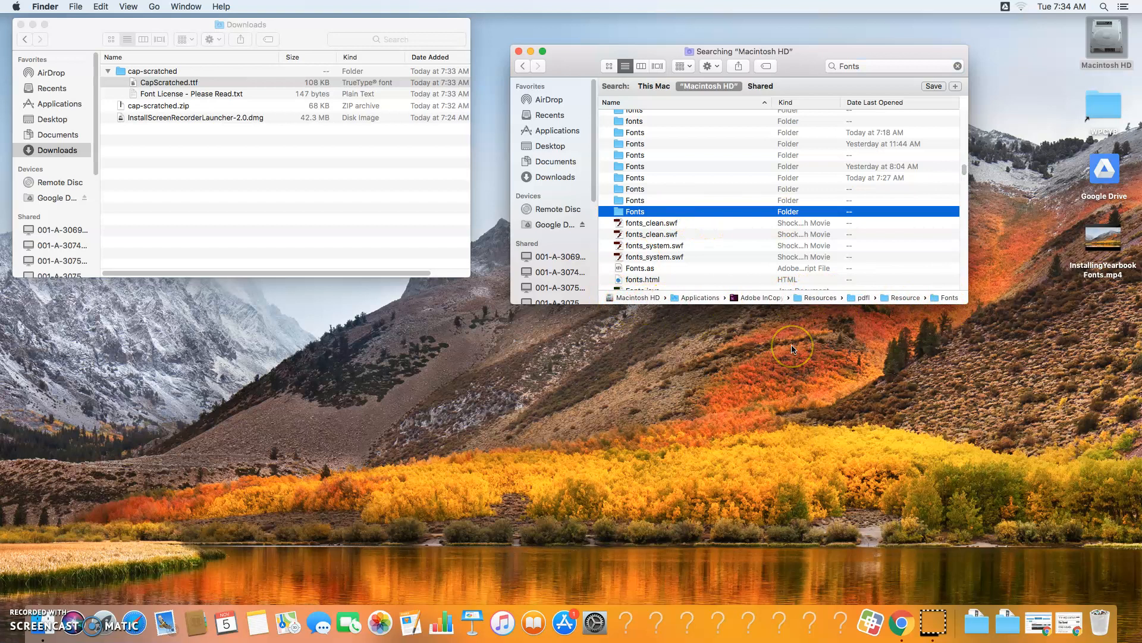
key(Up)
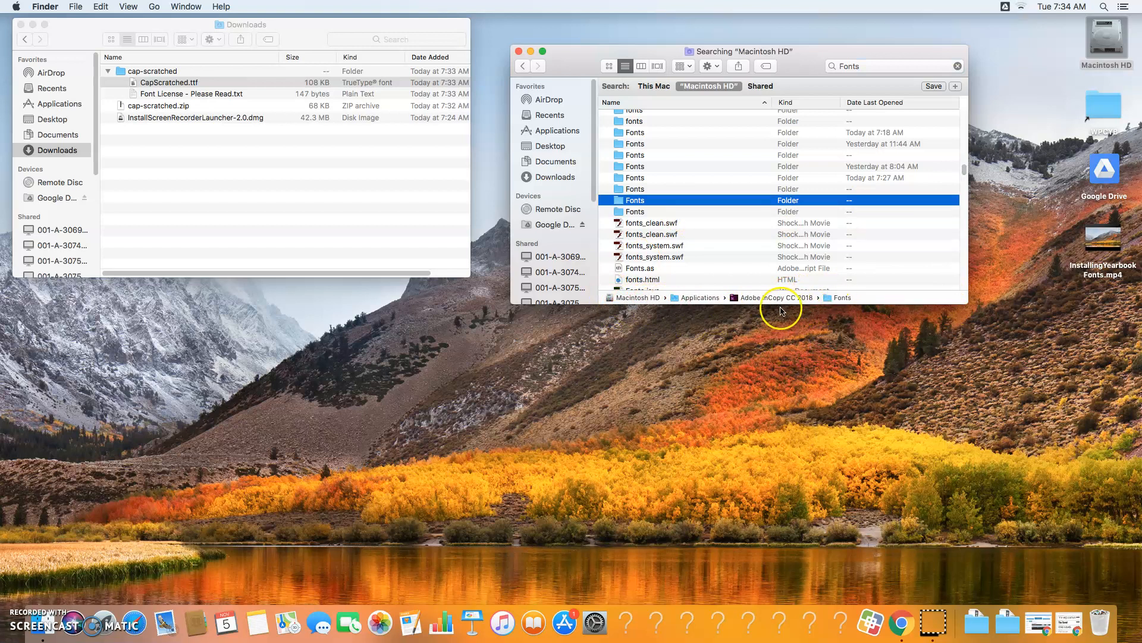
key(Up)
key(Up)
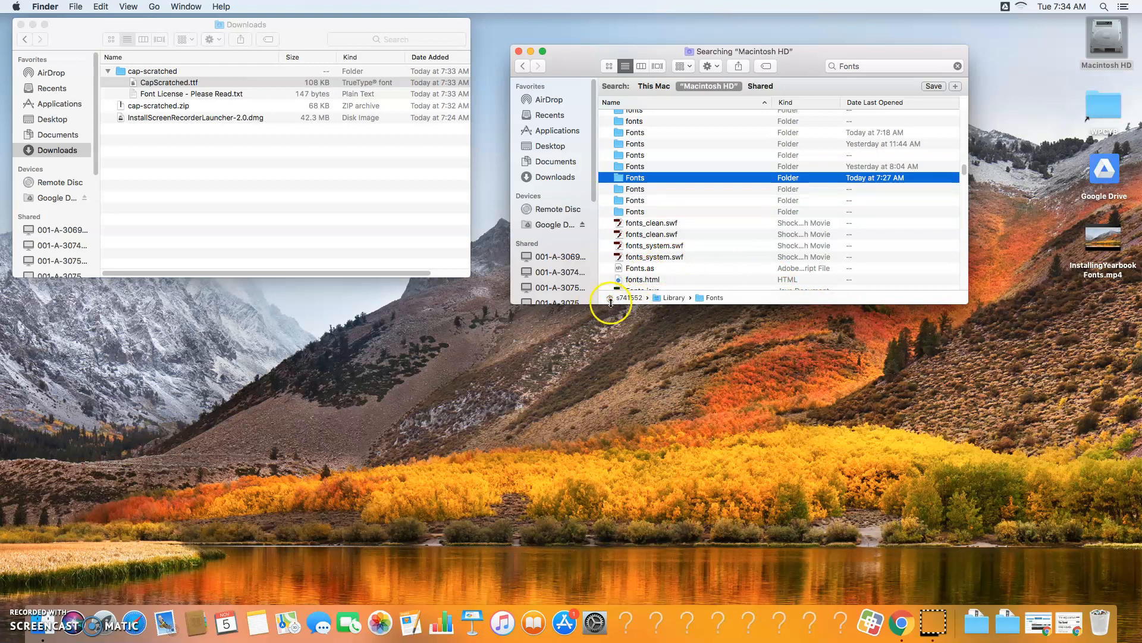
double_click(639, 176)
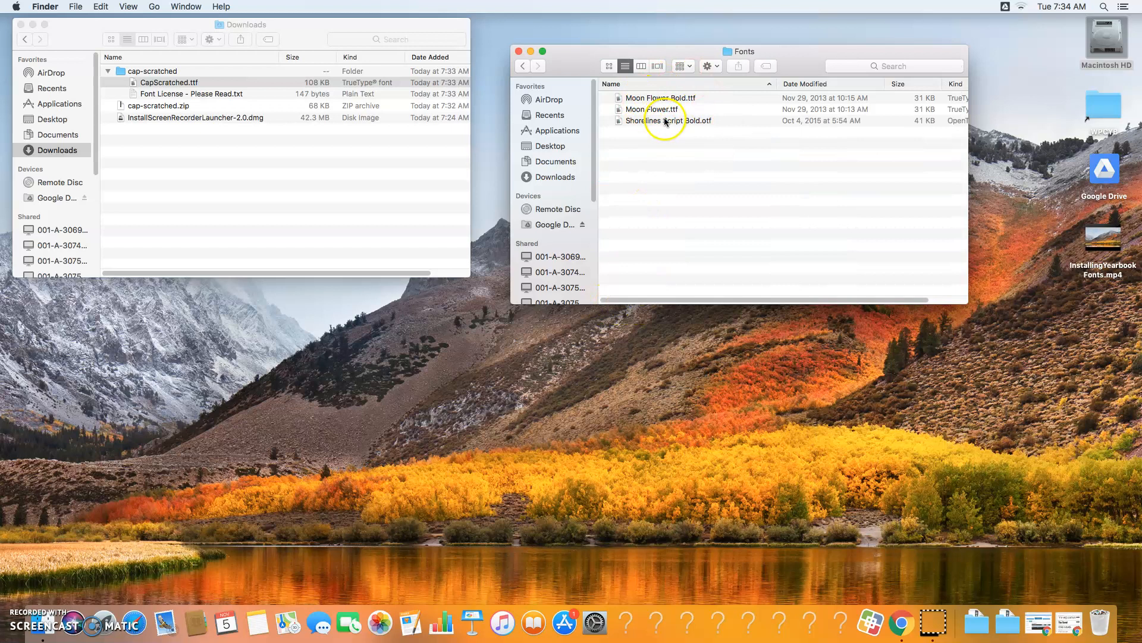
Move CapScratched.ttf from the cap-scratched folder into the user Library's Fonts folder and close both Finder windows.
click(149, 85)
drag(132, 85, 718, 171)
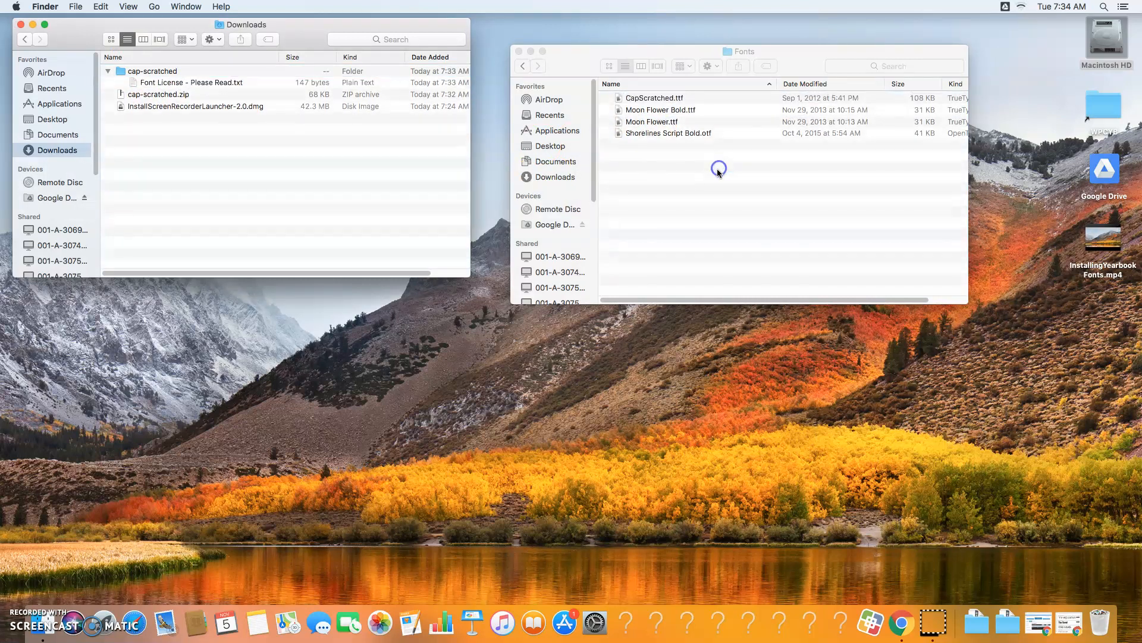
click(519, 51)
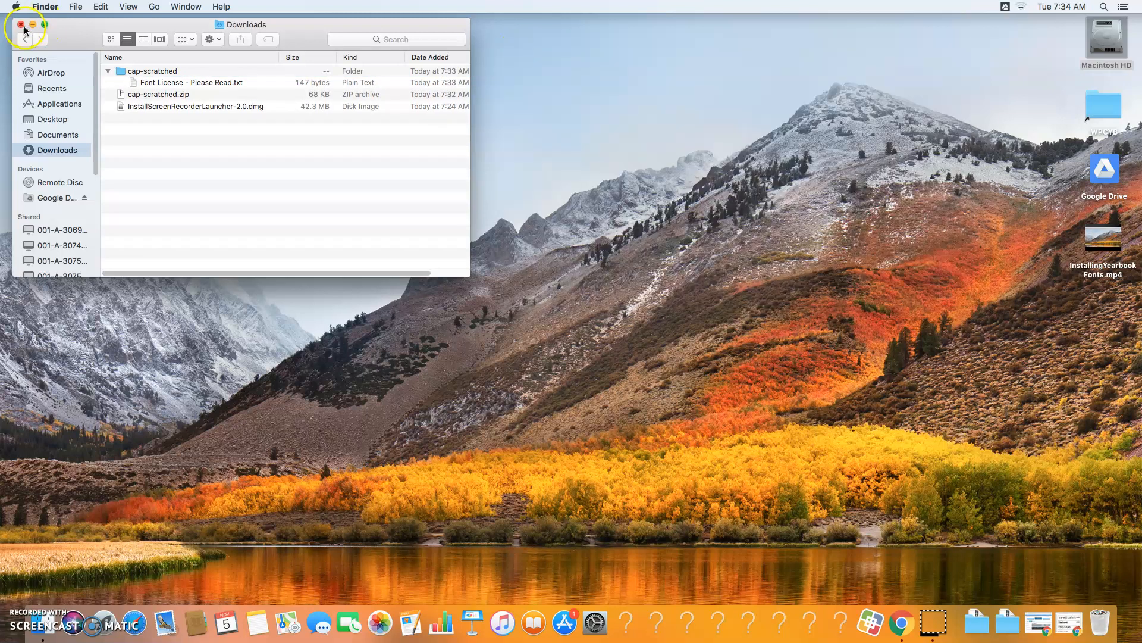
click(23, 25)
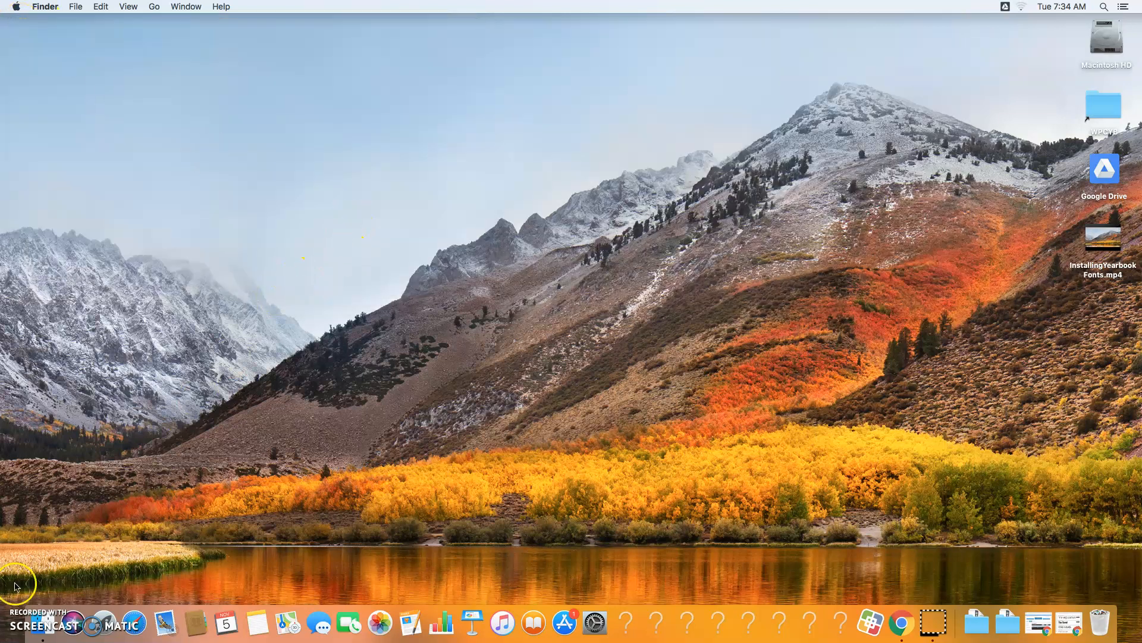